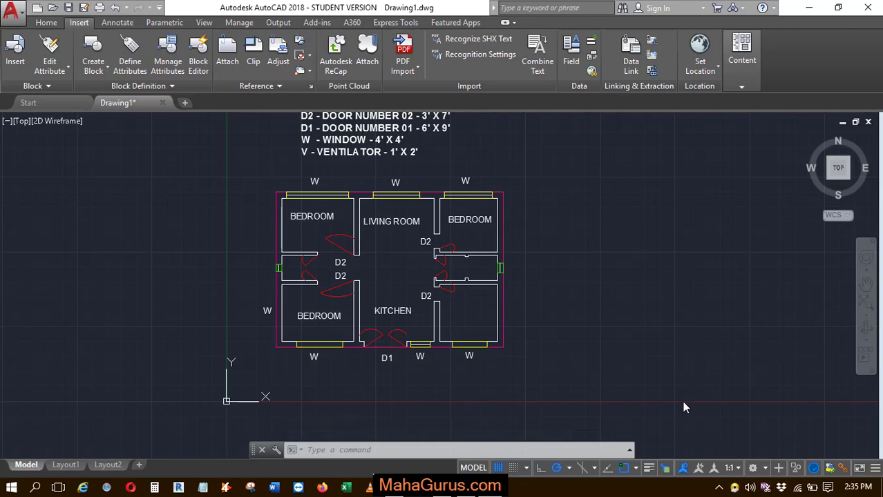
Zoom around the floor plan and click a small window beside it.
scroll(556, 369, down, 2)
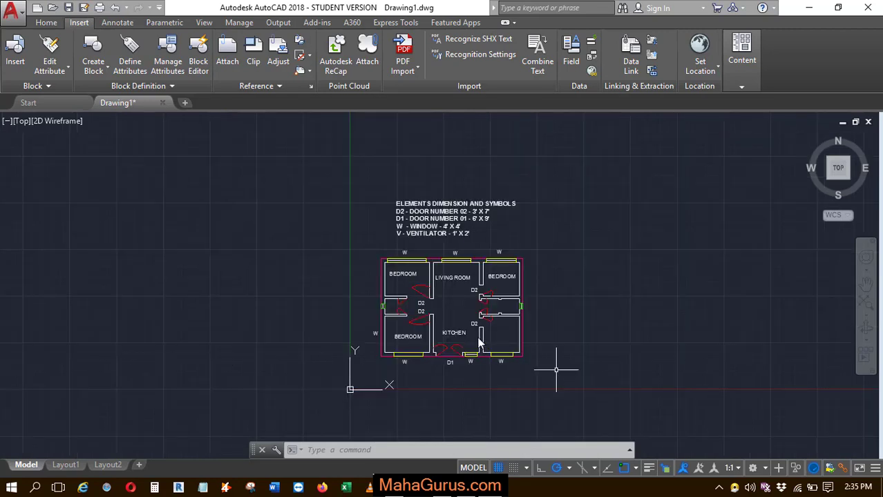
scroll(467, 322, up, 4)
click(739, 300)
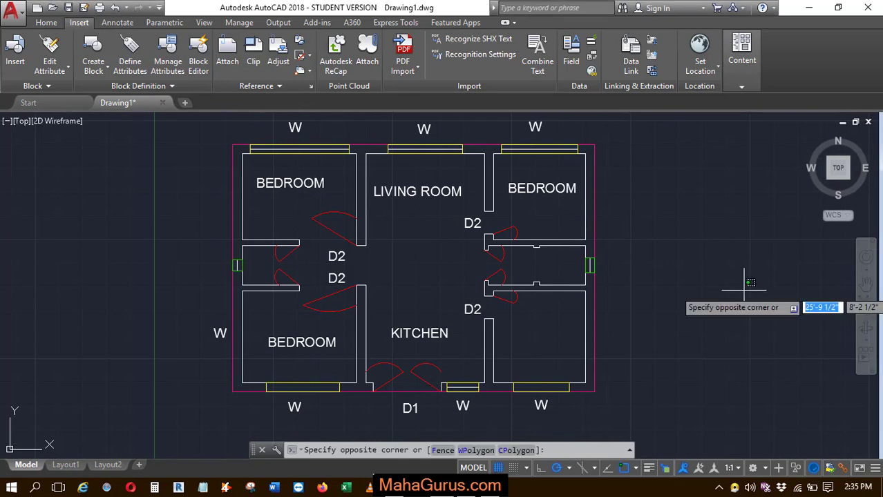
click(739, 306)
scroll(727, 363, down, 2)
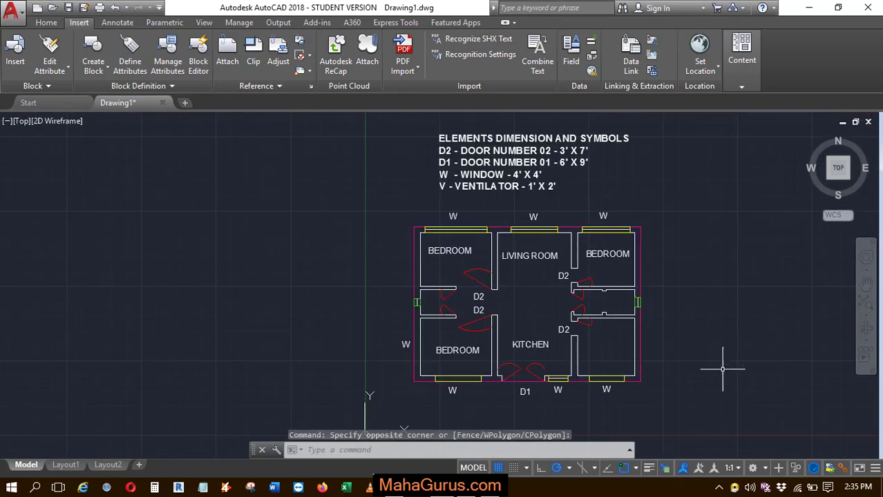
scroll(750, 367, up, 2)
scroll(749, 368, down, 4)
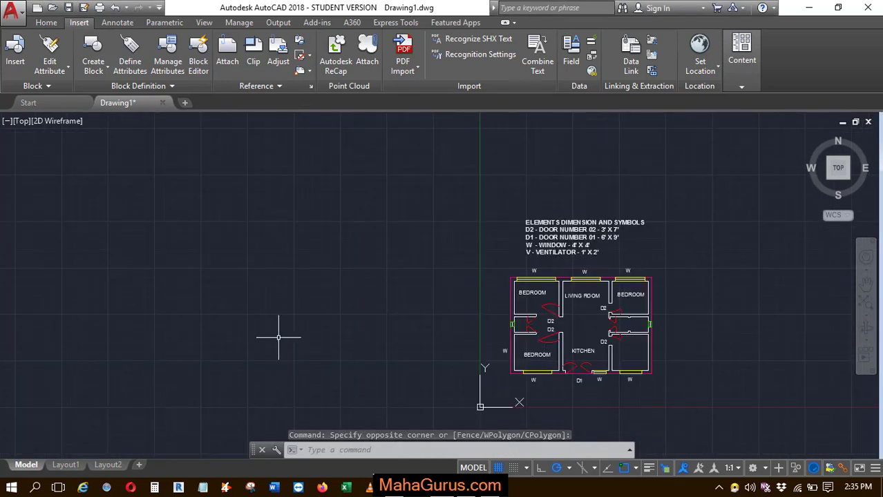
scroll(386, 314, down, 2)
scroll(550, 328, up, 2)
scroll(498, 214, up, 2)
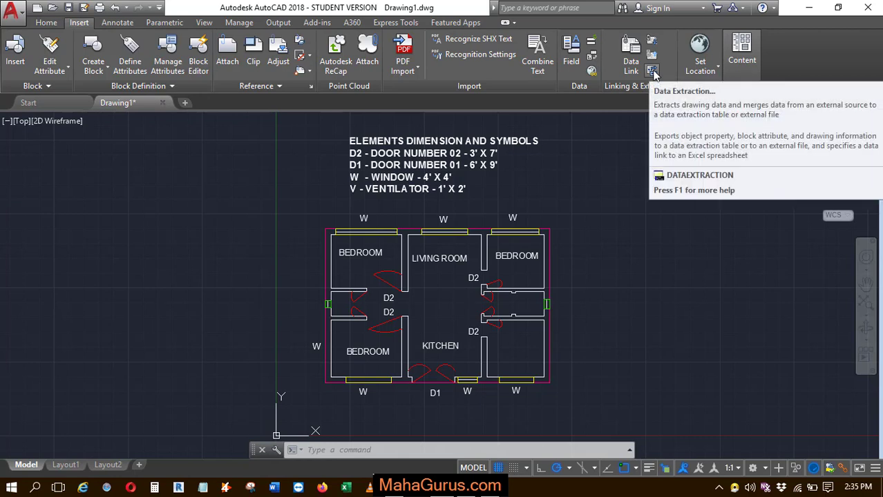
Launch Data Extraction with DX and choose to create a new data extraction.
text(dx)
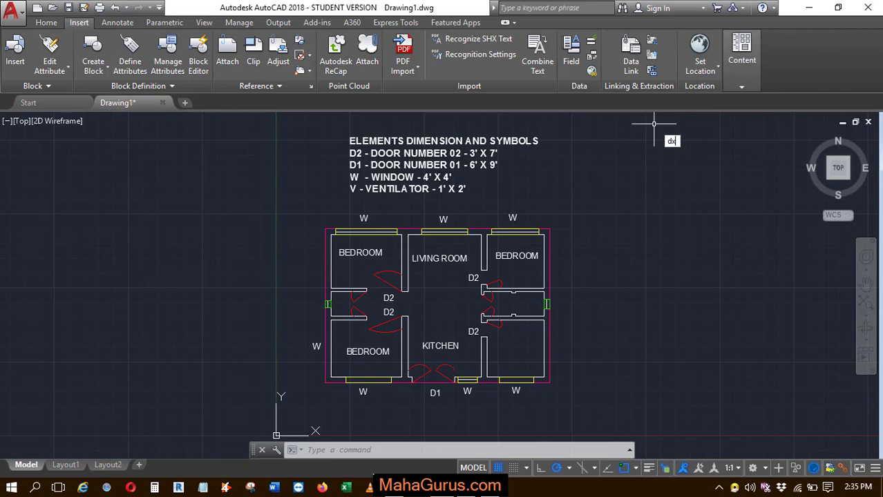
key(Return)
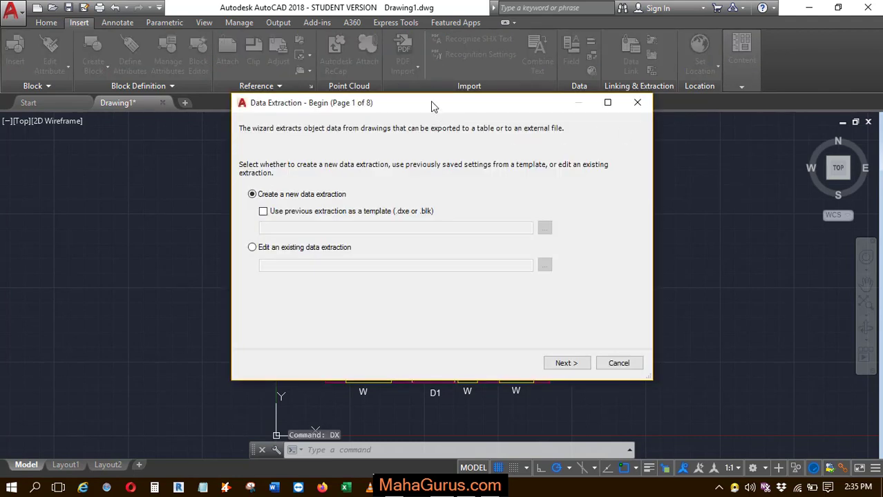
drag(432, 105, 458, 114)
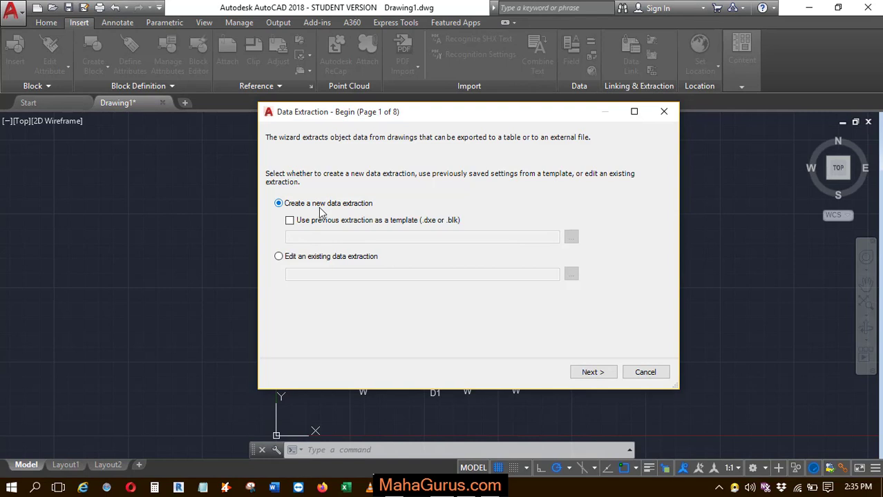
click(601, 373)
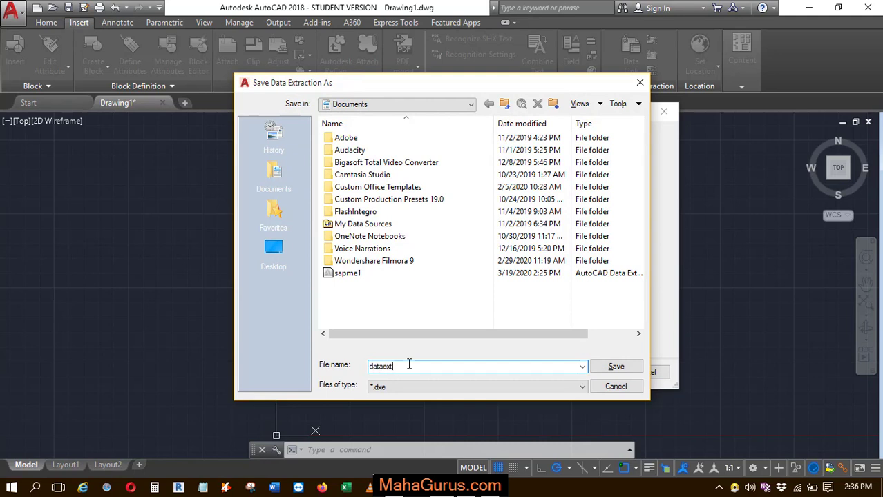
Save the settings as dataext, then window-select the floor plan's 62 objects as the source.
click(616, 367)
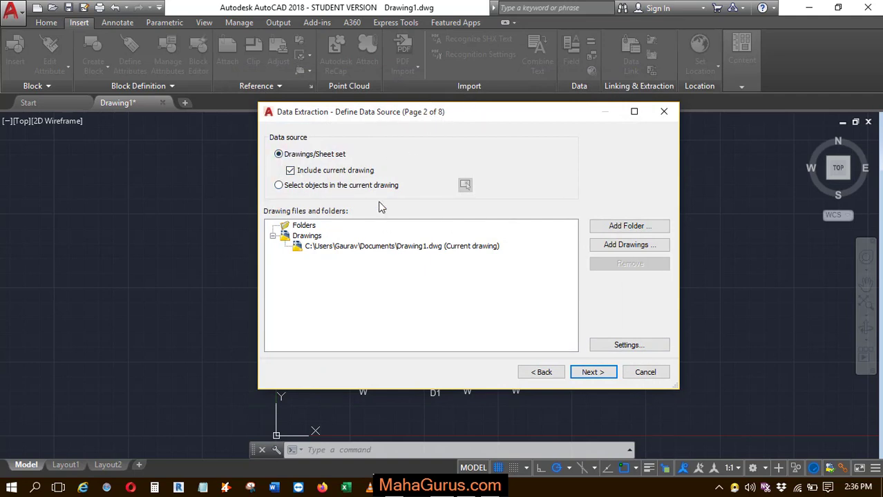
click(279, 186)
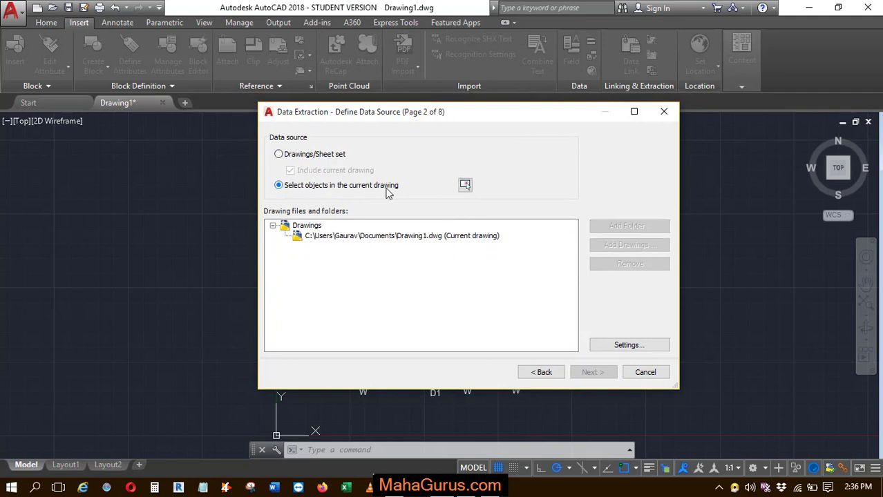
click(465, 184)
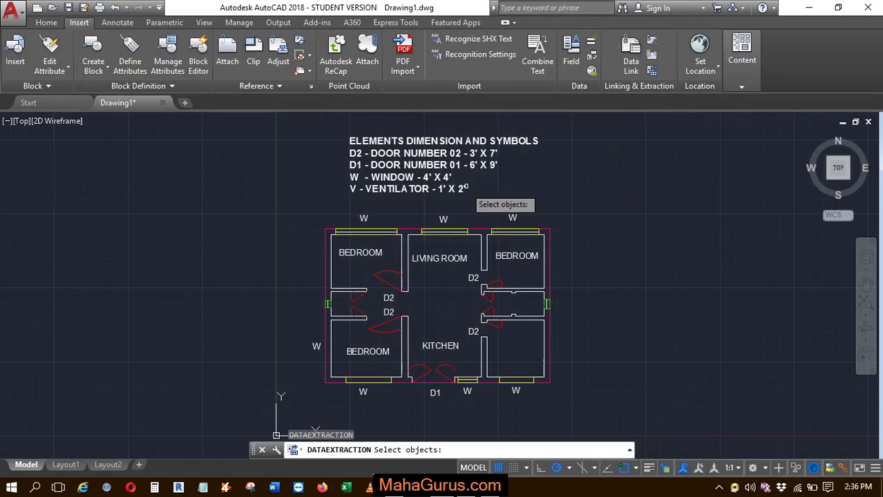
click(581, 209)
click(276, 439)
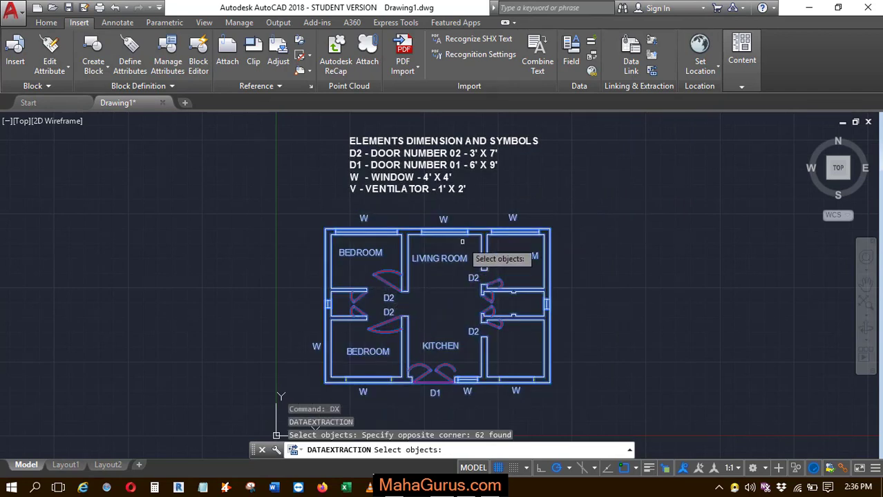
key(Return)
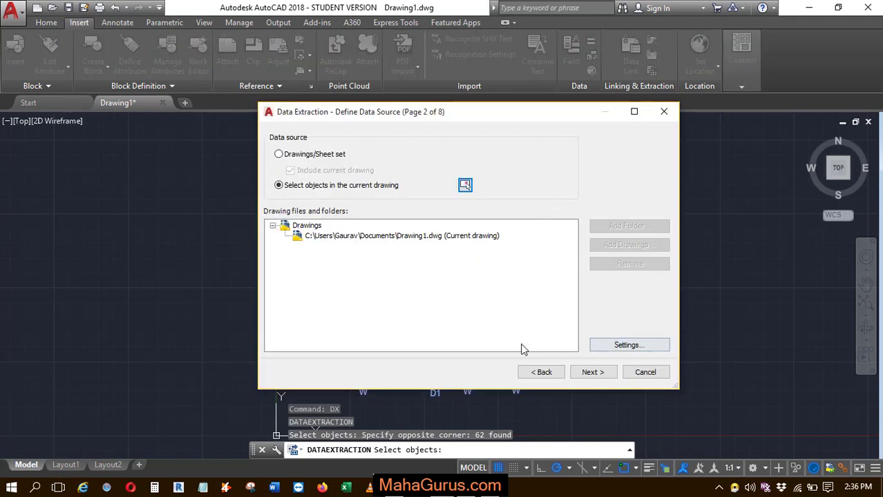
click(593, 372)
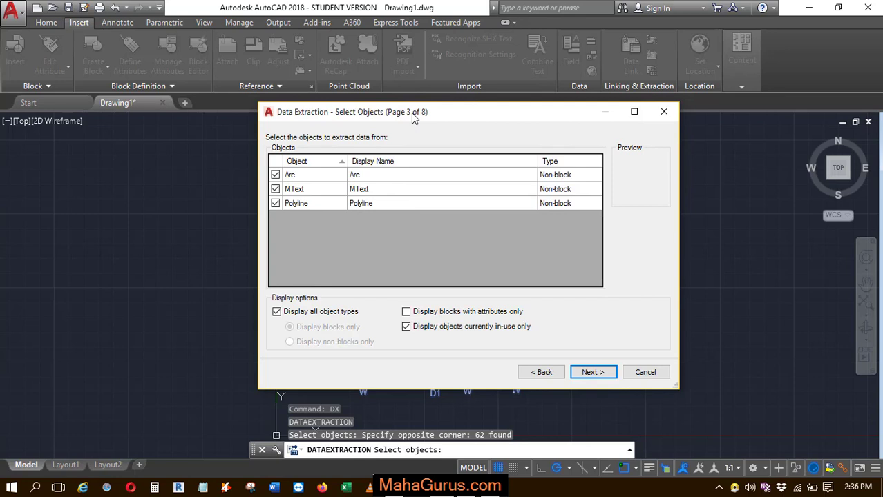
Keep Arc, MText and Polyline checked and turn off 'Display blocks with attributes only'.
drag(413, 118, 411, 122)
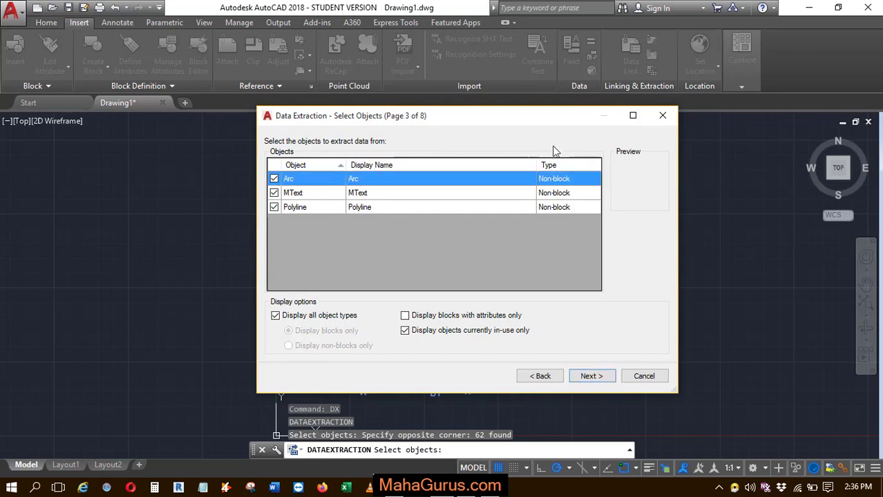
mouse_move(554, 148)
mouse_down()
mouse_move(642, 222)
mouse_move(481, 170)
mouse_up()
drag(525, 149, 437, 120)
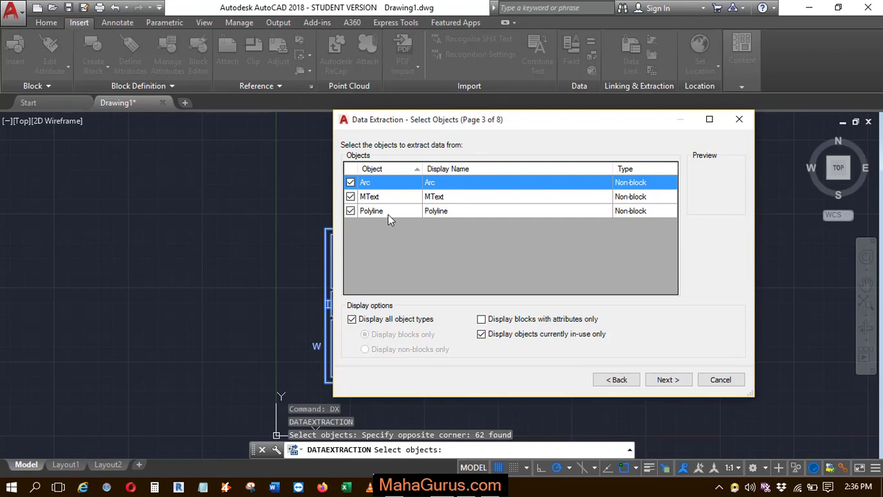
click(452, 202)
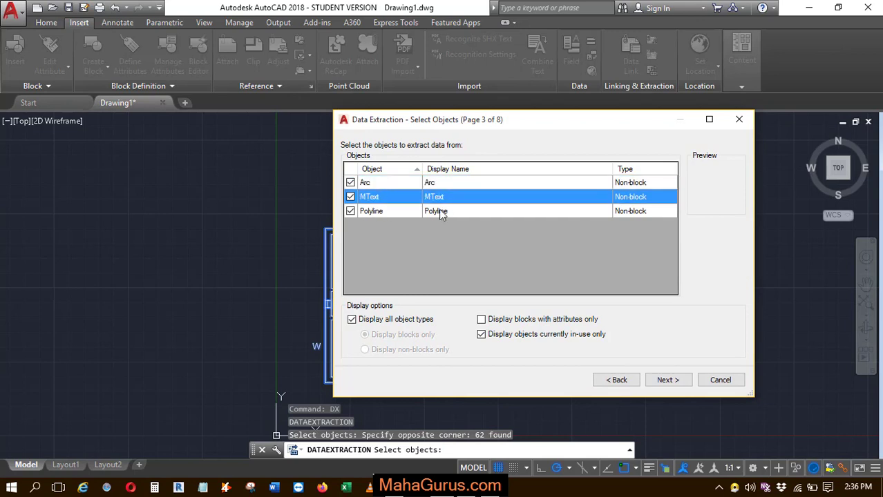
click(439, 211)
click(628, 183)
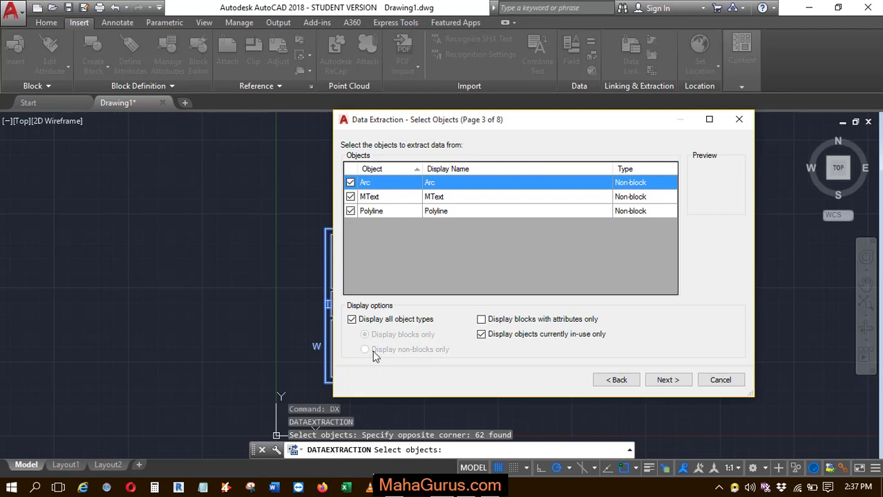
click(484, 322)
click(667, 380)
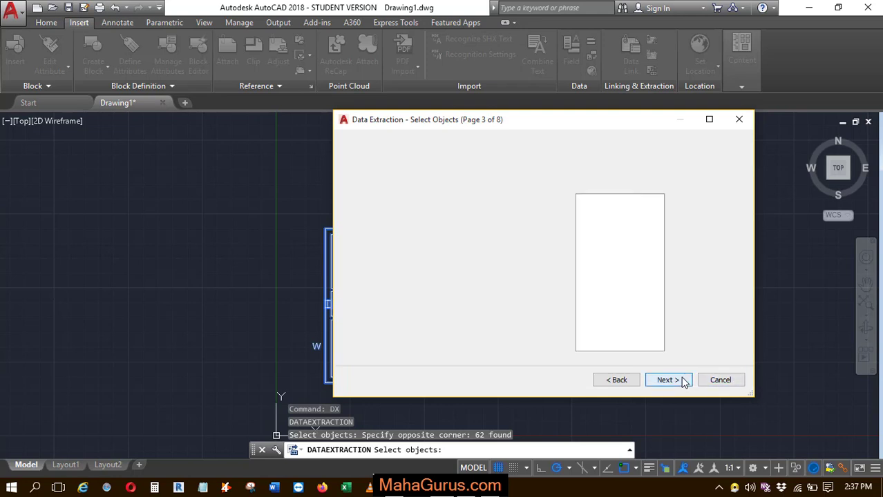
Exclude the Start Angle and Rotation properties from the extraction.
scroll(486, 256, down, 5)
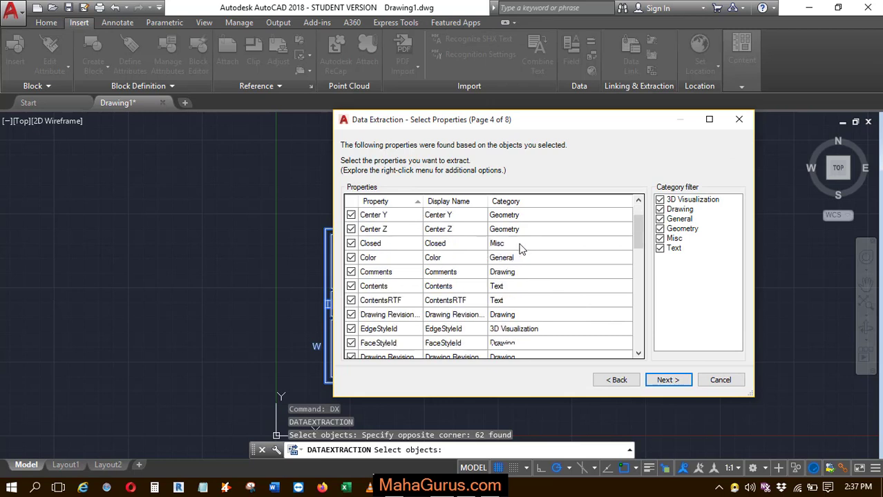
scroll(485, 257, up, 4)
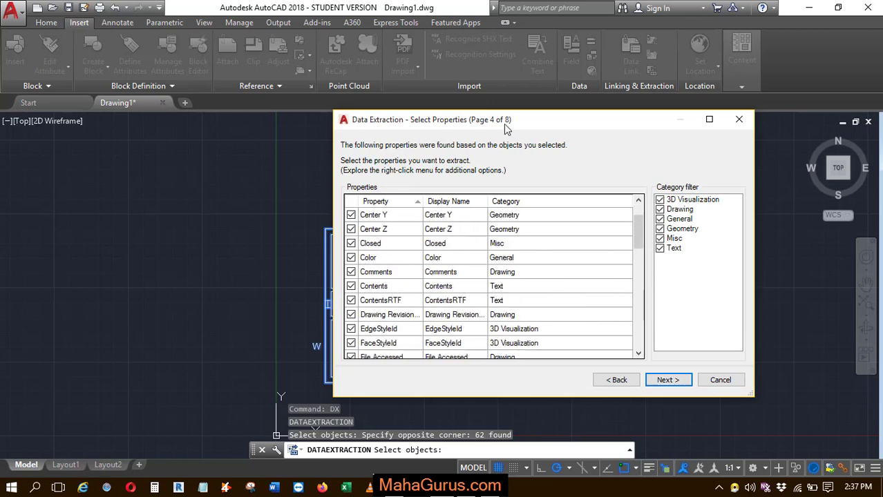
drag(505, 124, 458, 126)
scroll(396, 270, up, 1)
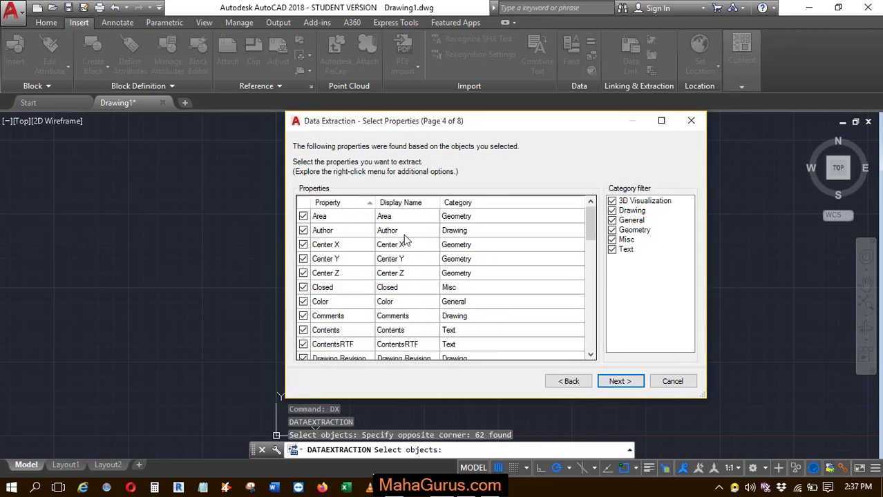
scroll(387, 270, down, 12)
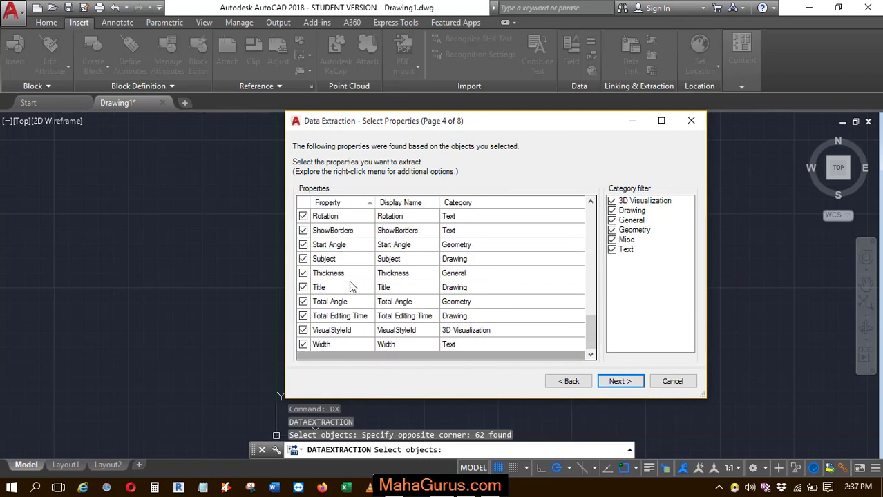
scroll(349, 290, up, 4)
scroll(341, 306, down, 5)
click(302, 247)
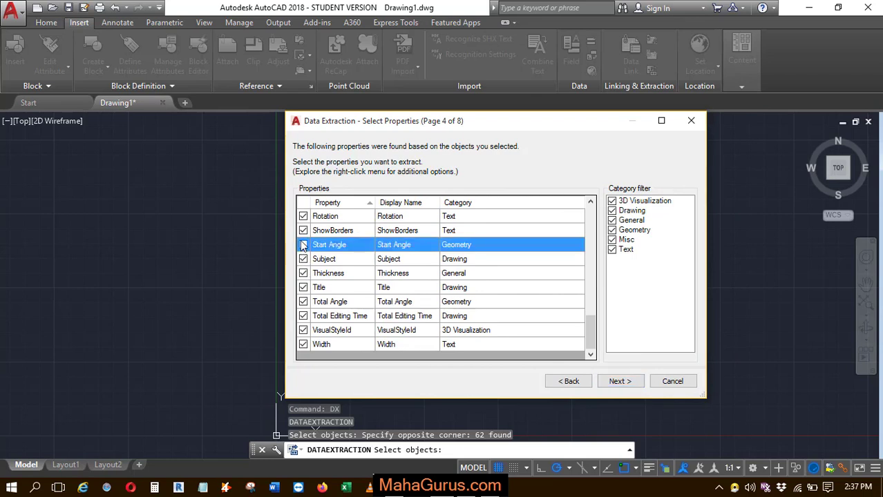
scroll(302, 249, up, 2)
click(302, 301)
Clear the 3D Visualization category so none of its properties are extracted.
scroll(303, 300, up, 1)
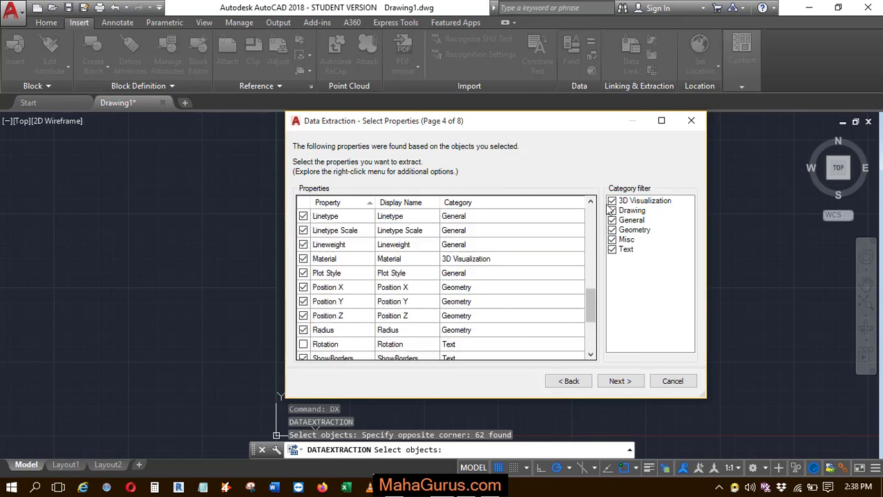
click(613, 202)
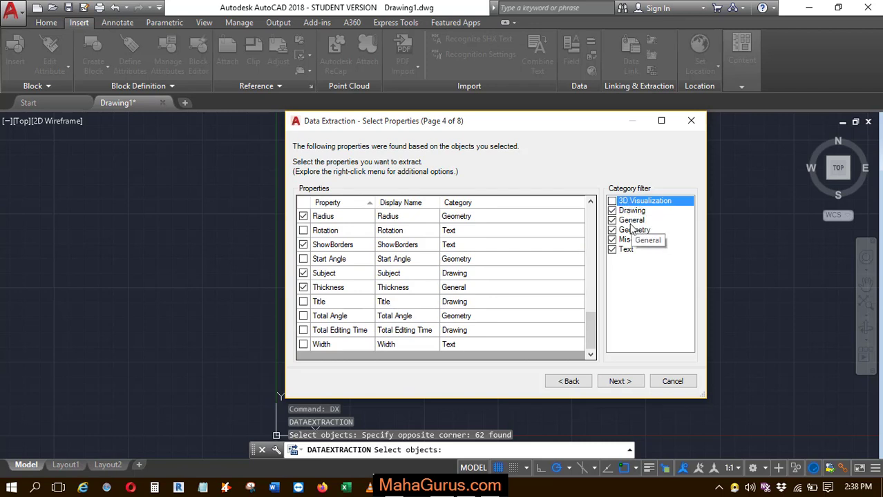
scroll(332, 233, up, 1)
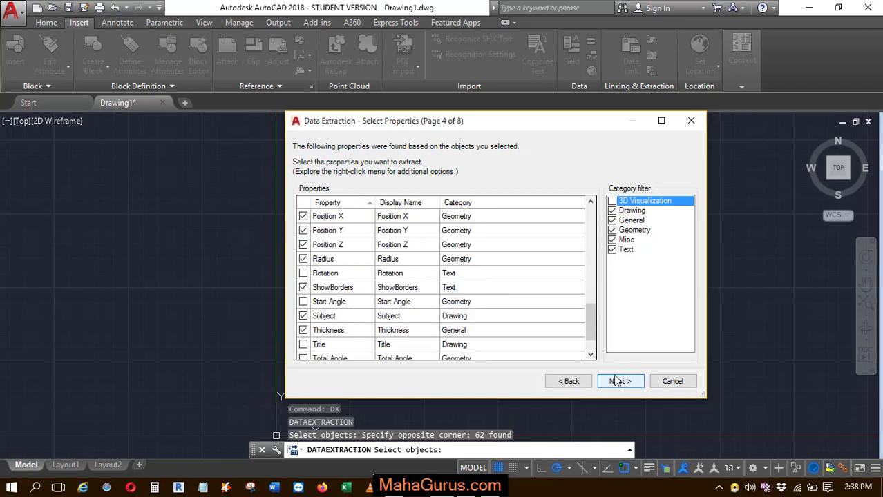
scroll(461, 276, down, 1)
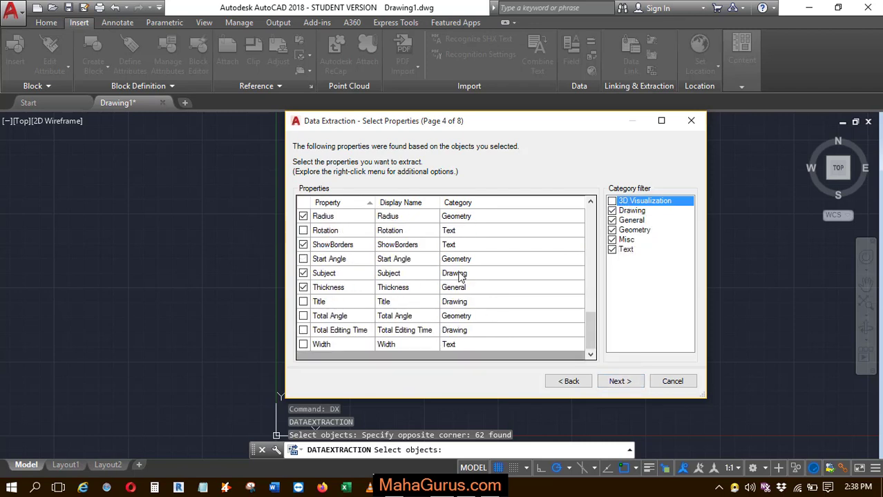
click(368, 250)
scroll(442, 239, up, 3)
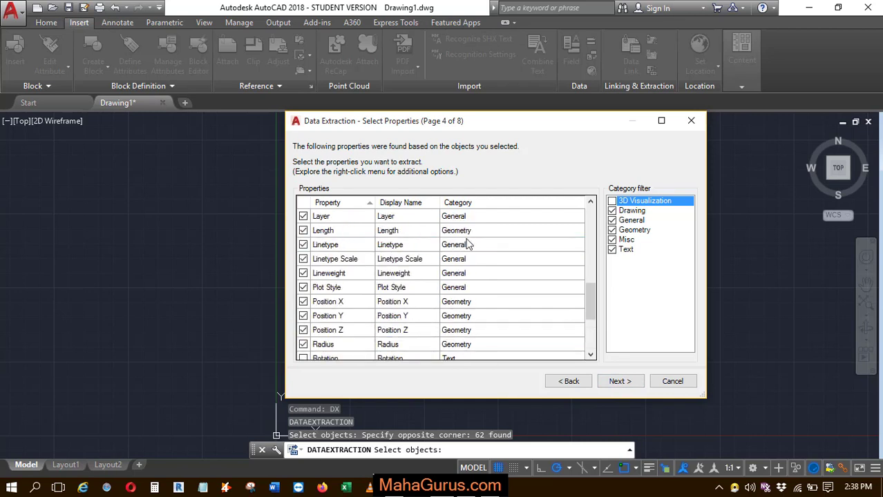
click(603, 384)
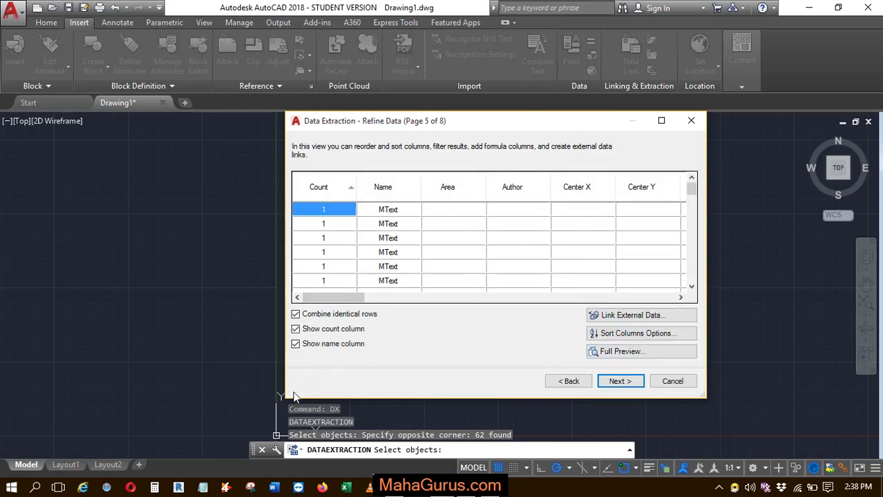
Widen the wizard window and sort the extracted rows by Radius.
drag(284, 385, 159, 361)
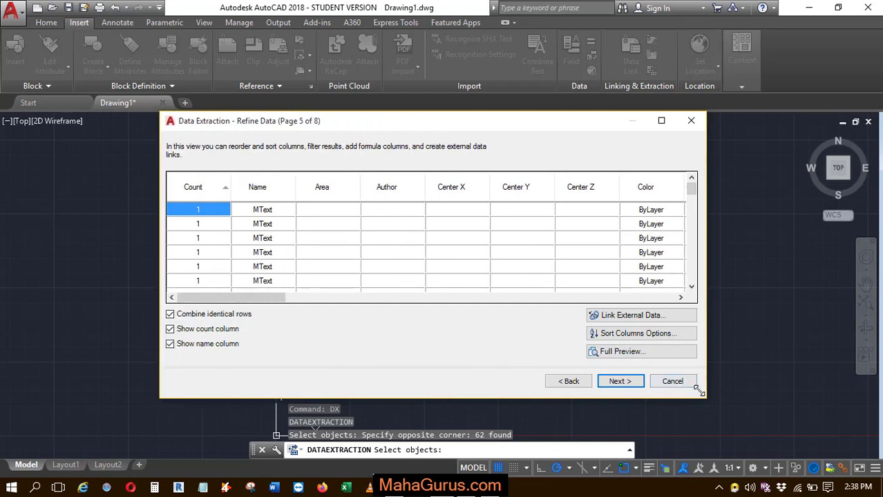
drag(741, 433, 777, 452)
drag(296, 351, 657, 357)
drag(601, 352, 550, 351)
click(606, 200)
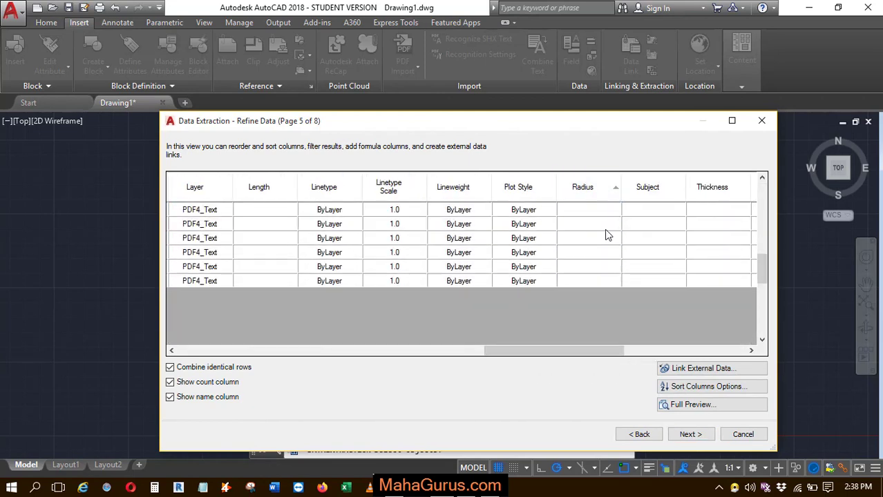
scroll(649, 226, up, 5)
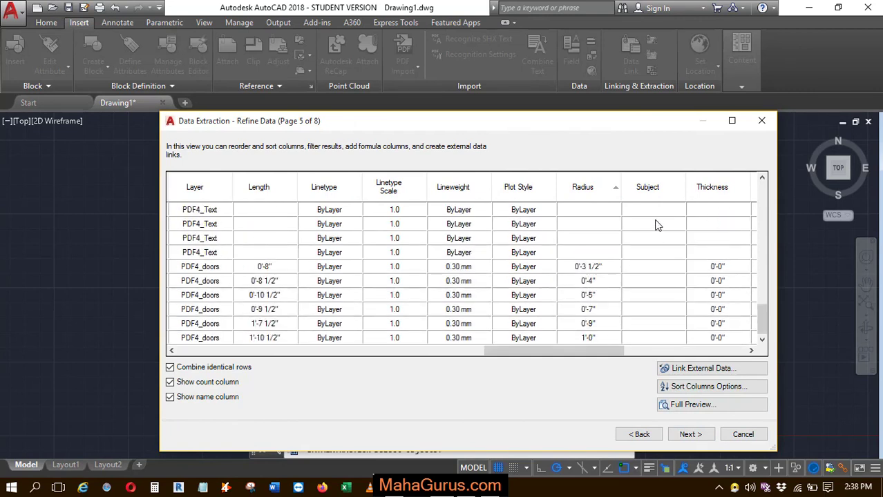
scroll(658, 233, up, 5)
Sort the rows by Subject, then hide the Subject column.
right_click(662, 188)
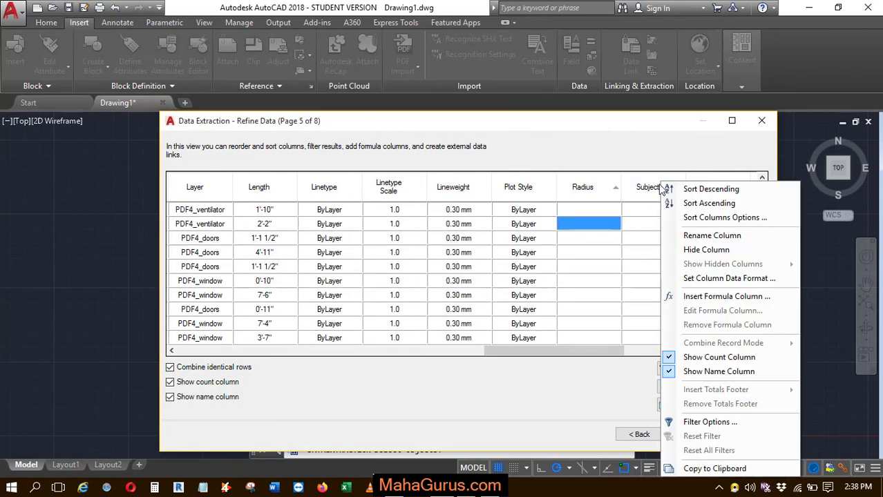
click(650, 192)
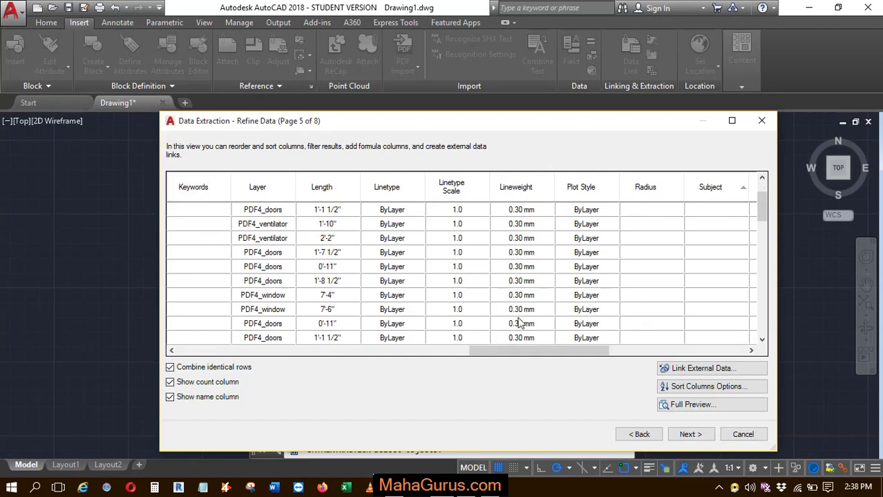
click(705, 188)
right_click(705, 185)
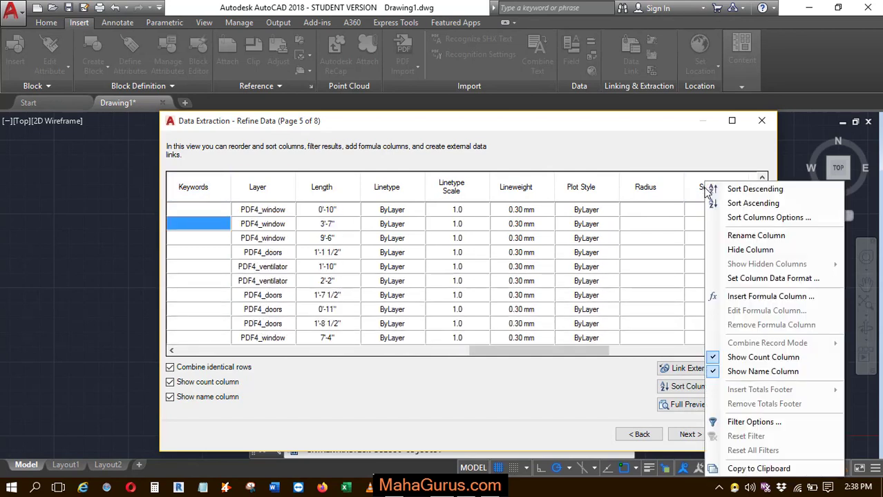
click(751, 250)
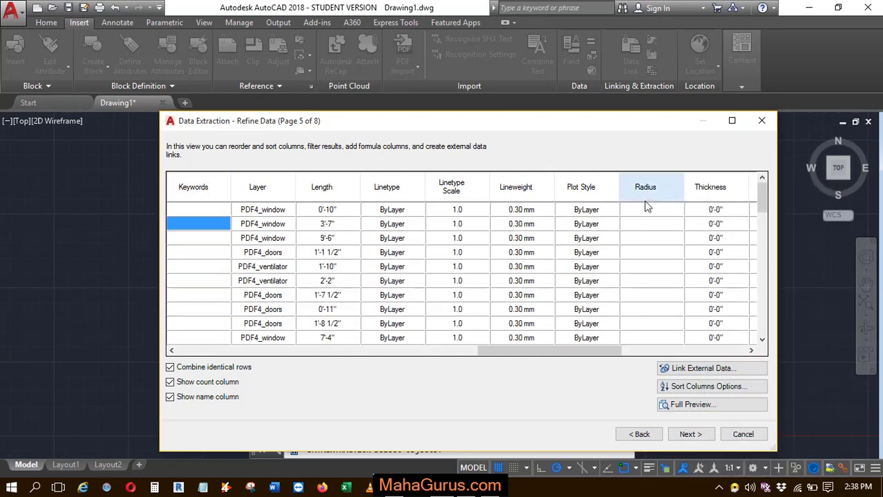
scroll(658, 232, down, 10)
scroll(657, 233, up, 10)
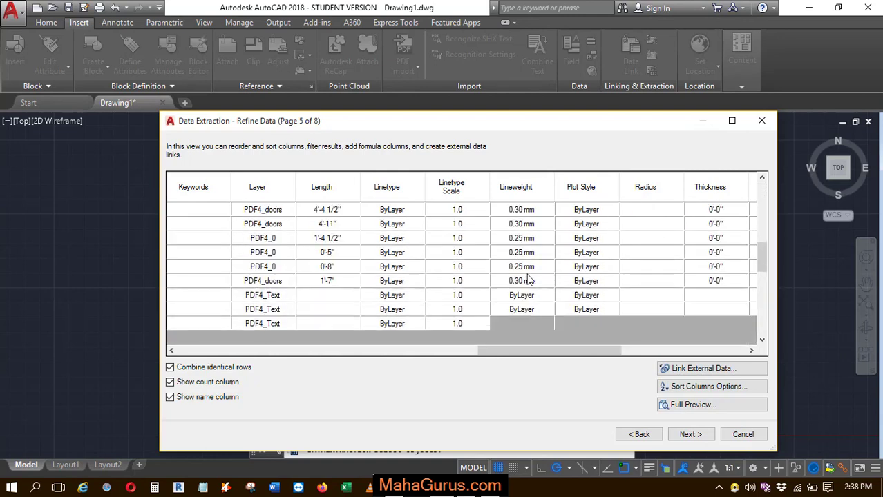
click(426, 351)
drag(426, 355, 463, 354)
scroll(570, 223, down, 3)
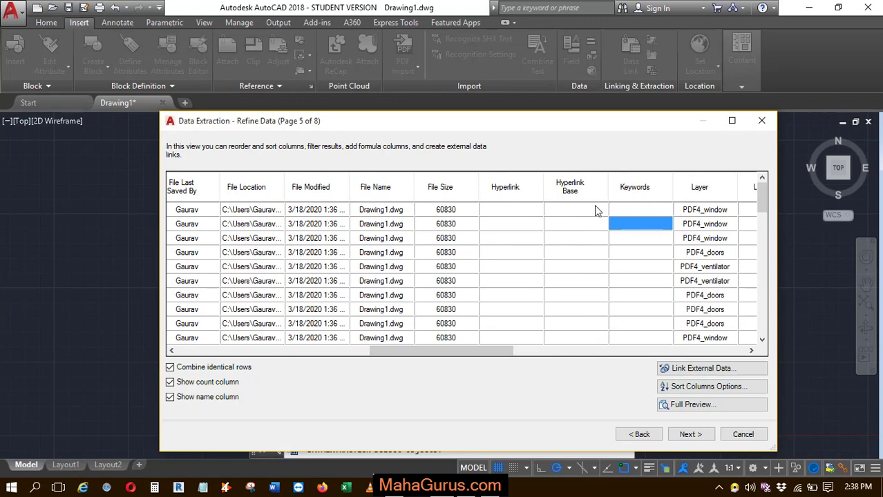
scroll(523, 241, down, 3)
Hide the Hyperlink, Hyperlink Base, Comments, Author and ShowBorders columns.
right_click(518, 188)
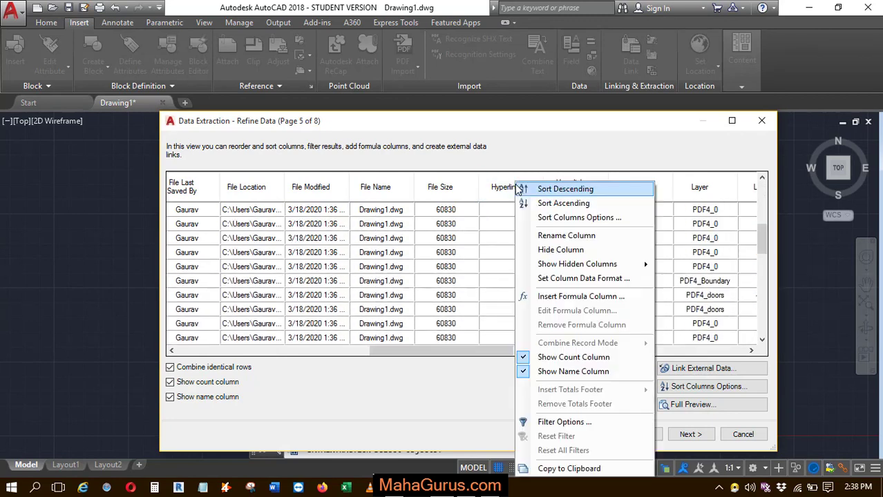
click(559, 250)
right_click(523, 188)
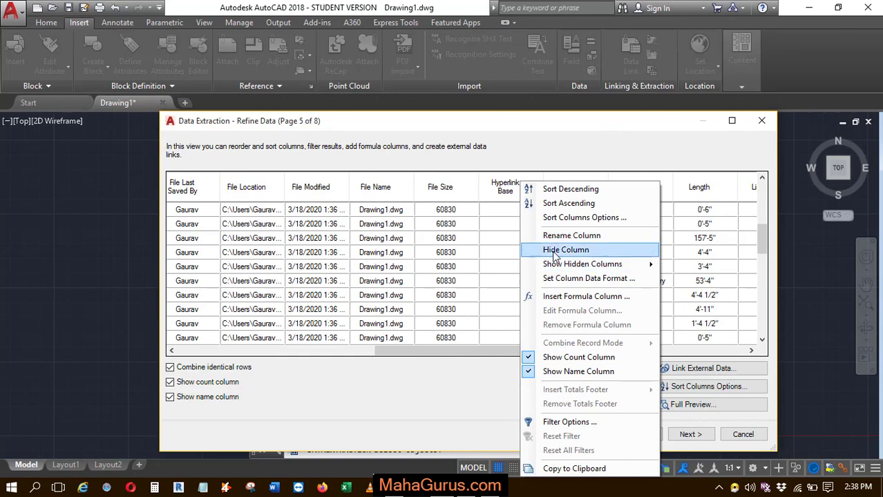
click(558, 250)
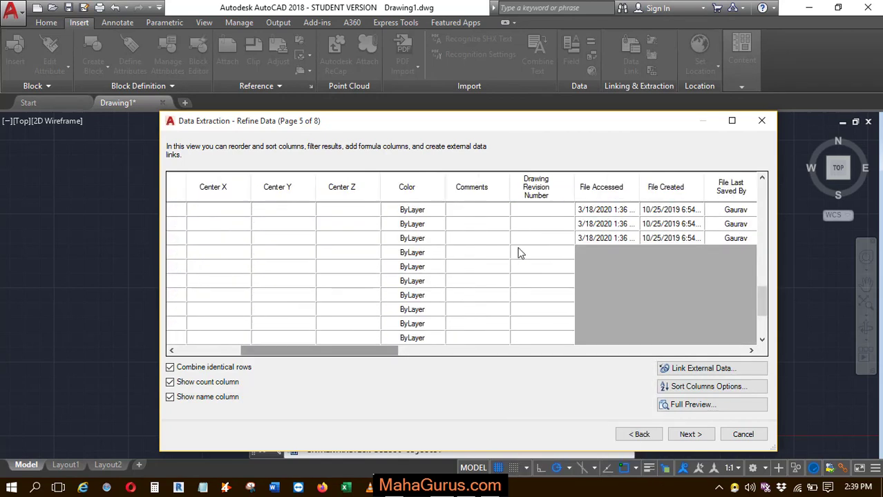
right_click(491, 187)
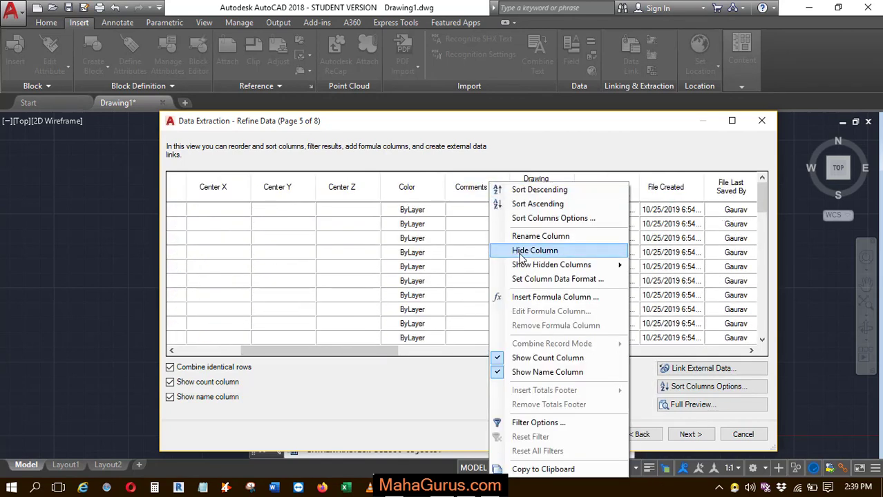
click(521, 250)
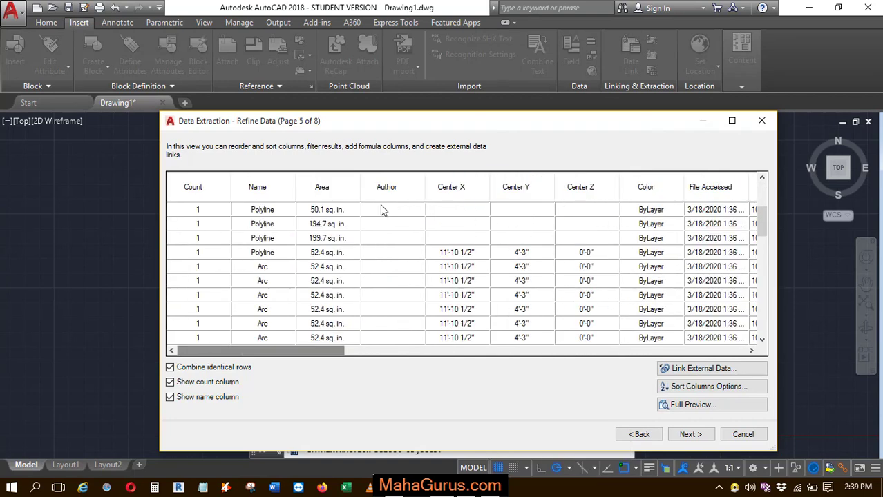
right_click(388, 188)
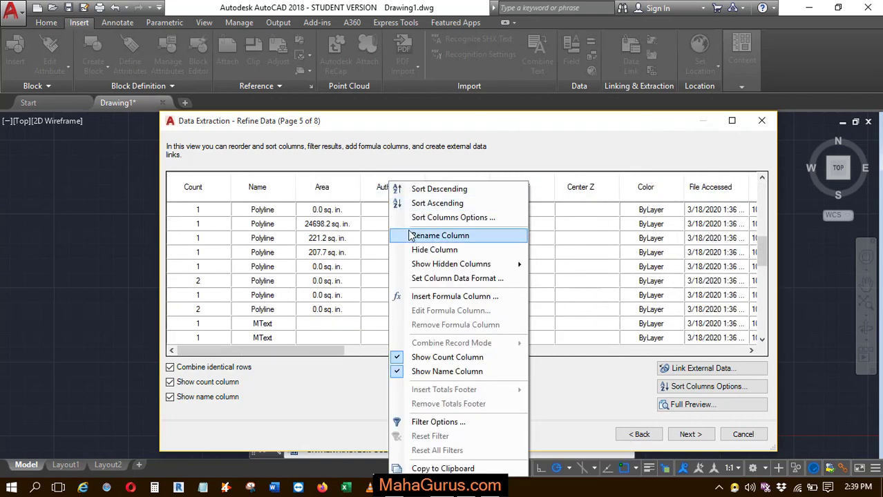
click(413, 249)
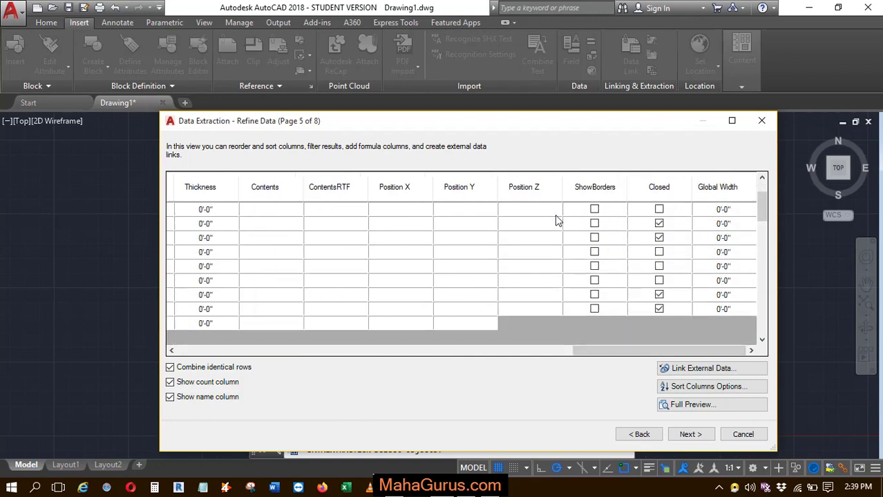
right_click(582, 188)
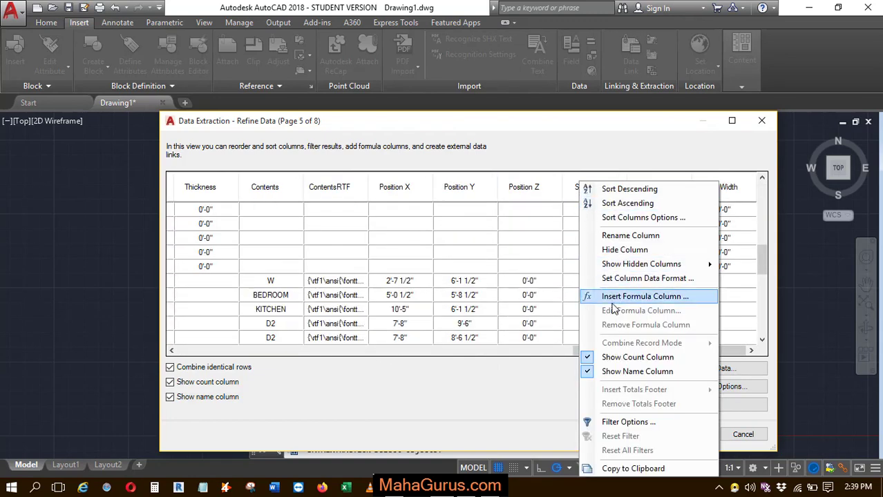
click(624, 250)
click(687, 434)
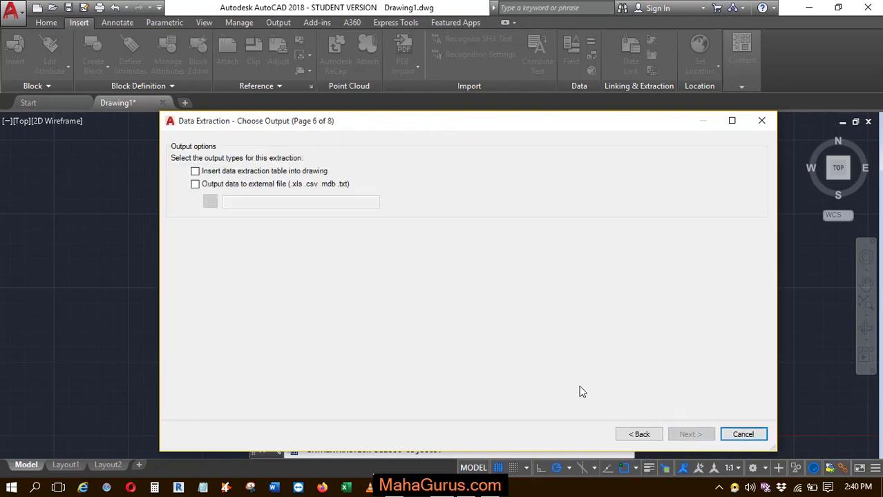
Output the data both as an in-drawing table and to Drawing1.xls, then finish.
click(210, 171)
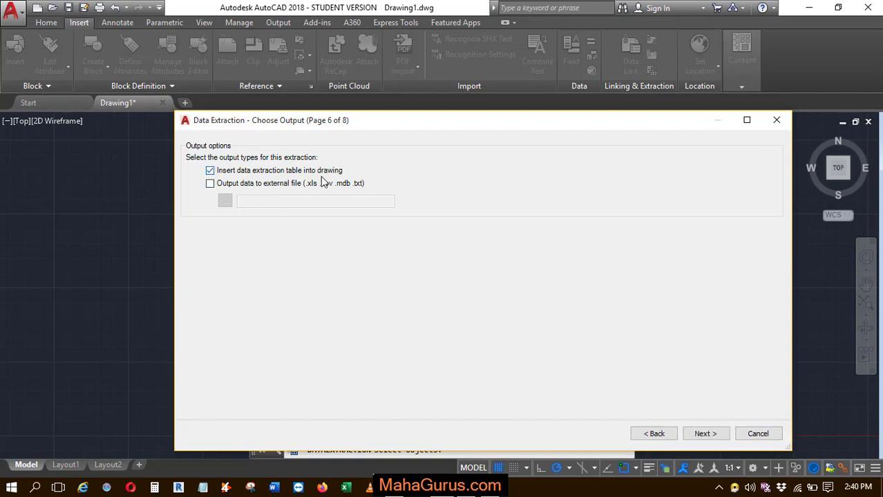
click(210, 183)
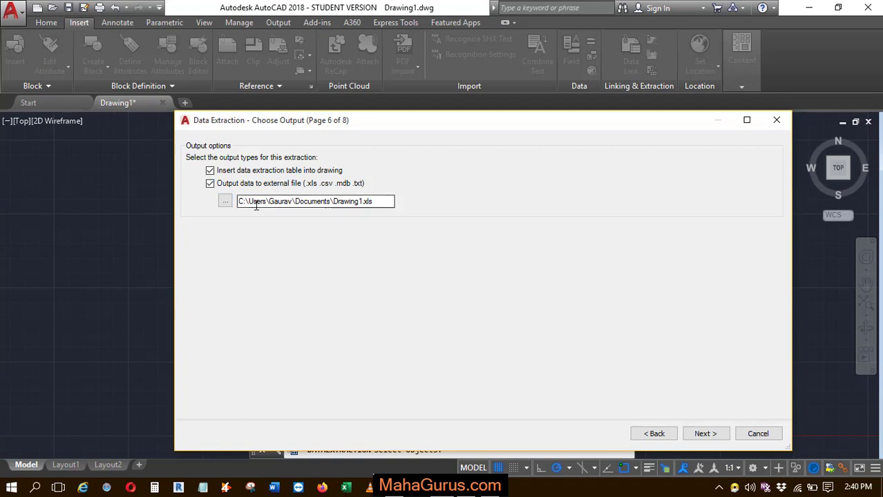
click(705, 433)
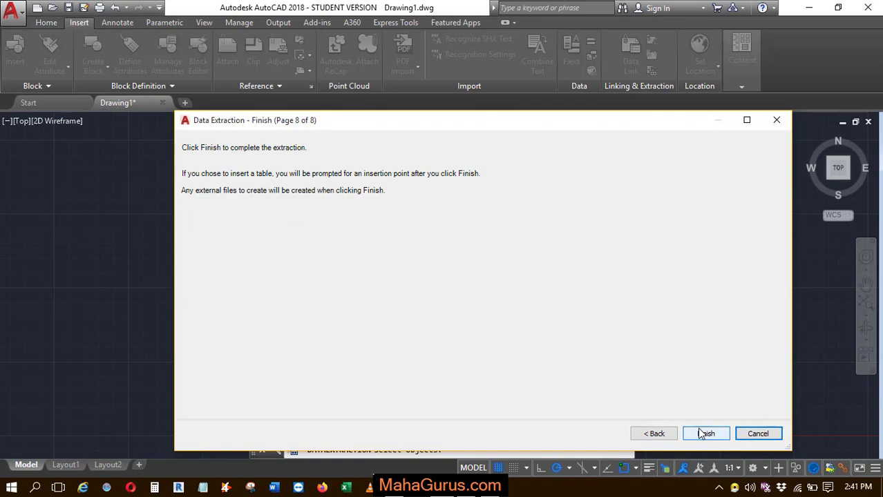
click(708, 435)
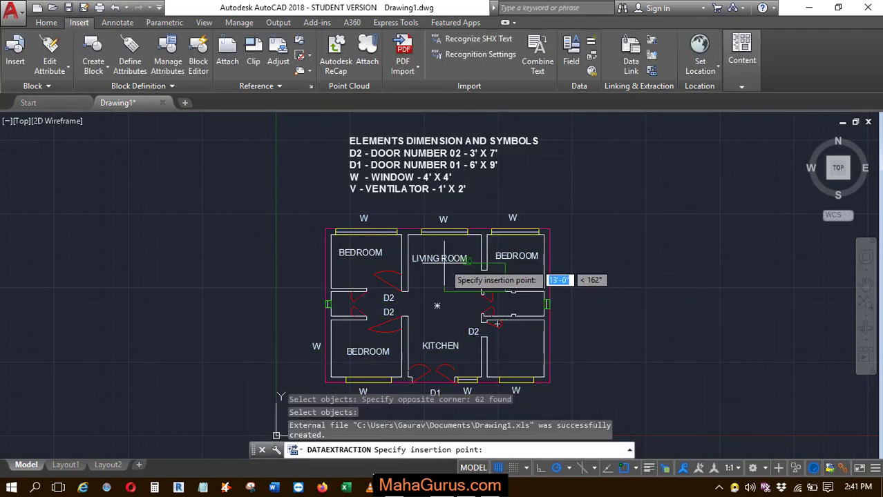
Insert the extracted data table at an empty spot beside the floor plan.
scroll(194, 276, down, 4)
scroll(350, 233, up, 6)
scroll(240, 217, down, 5)
scroll(253, 228, up, 5)
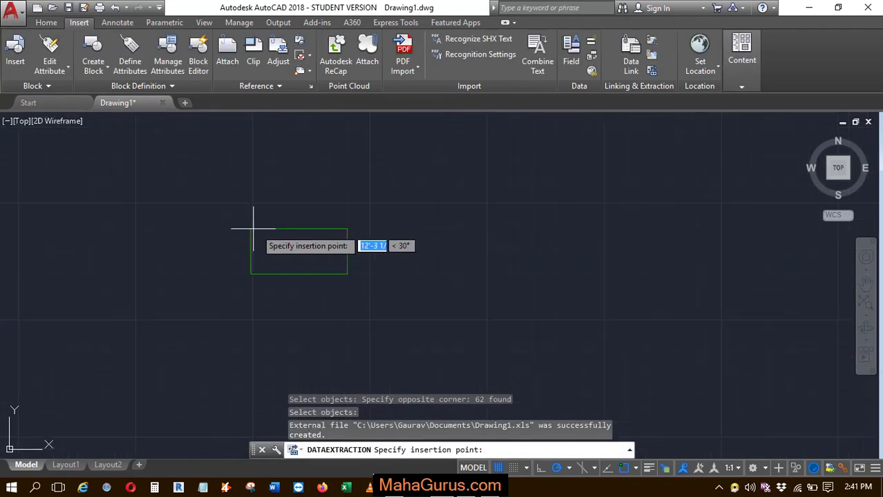
scroll(401, 253, down, 4)
scroll(376, 252, up, 5)
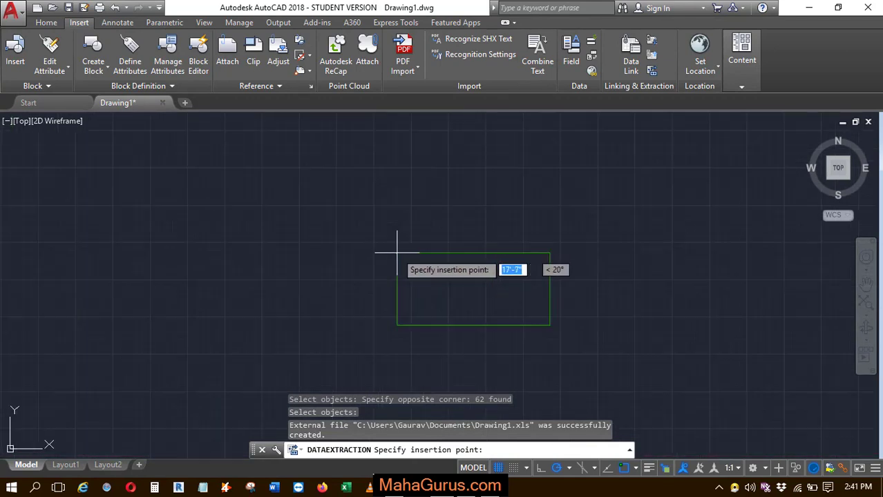
click(385, 240)
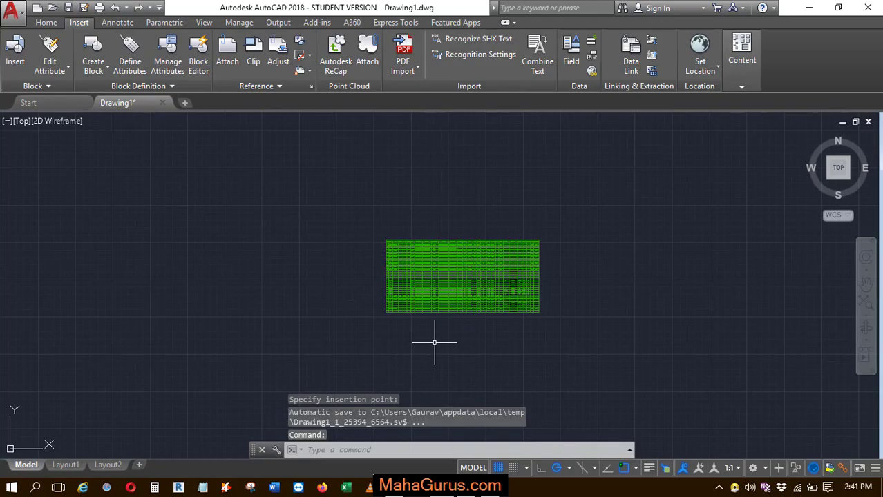
scroll(458, 280, up, 4)
scroll(458, 275, up, 5)
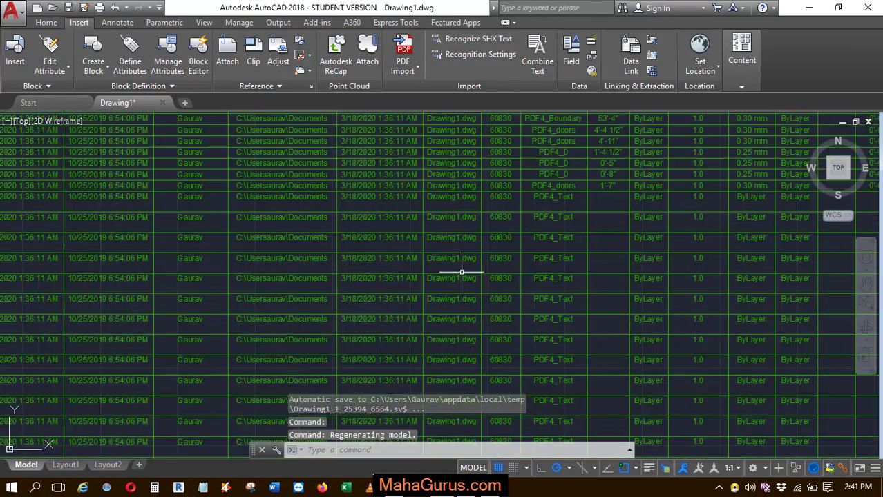
scroll(474, 168, up, 2)
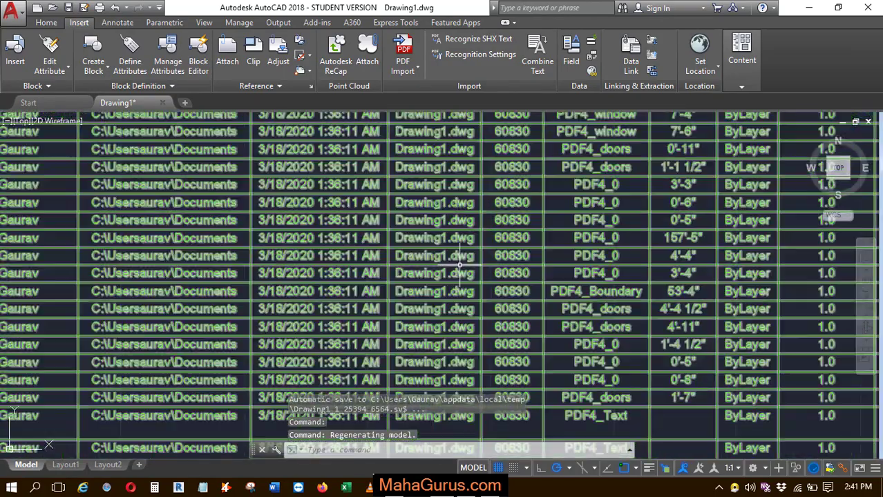
scroll(463, 191, down, 6)
scroll(464, 199, up, 5)
scroll(462, 204, down, 6)
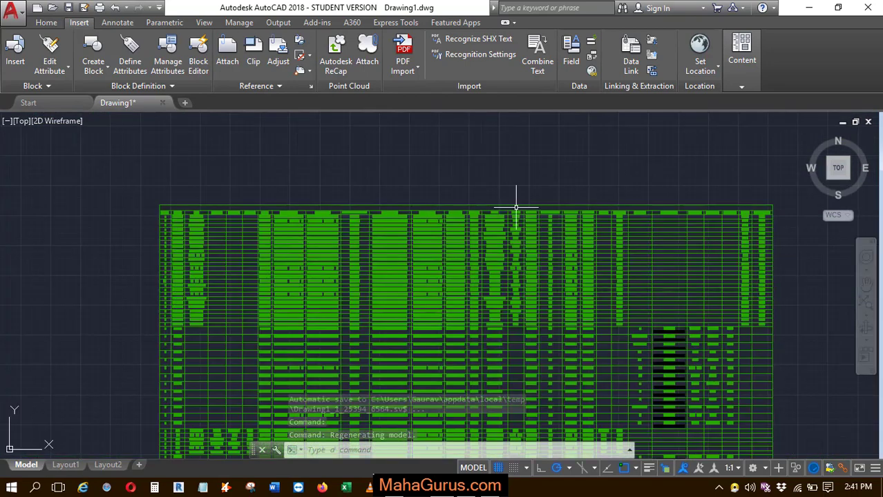
Scale the window-selected table by a factor of 2 about its lower-left corner.
click(617, 206)
click(326, 356)
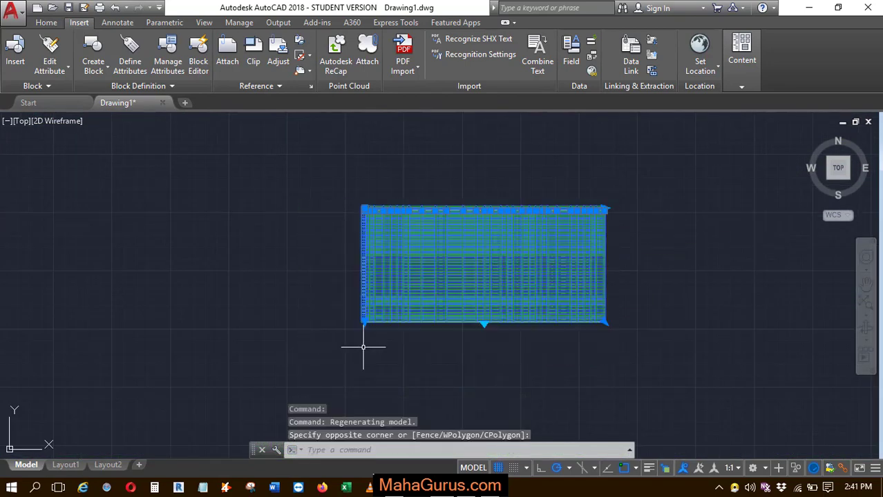
text(scale)
key(Return)
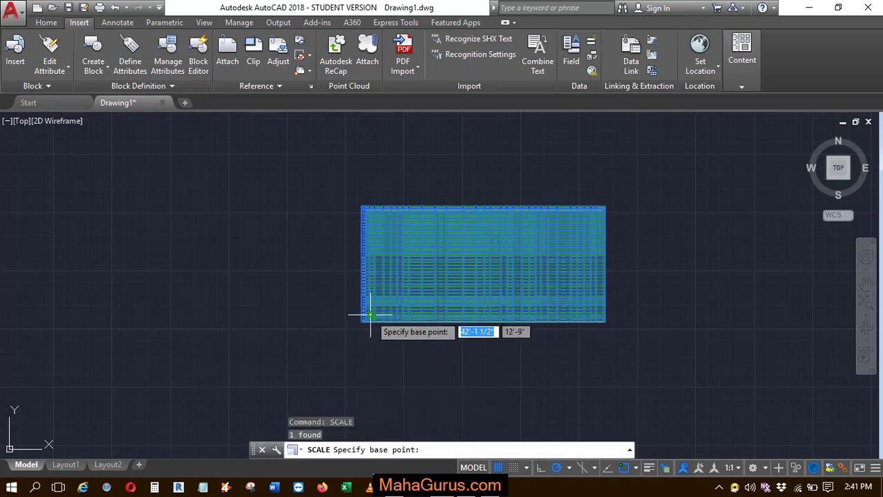
click(364, 320)
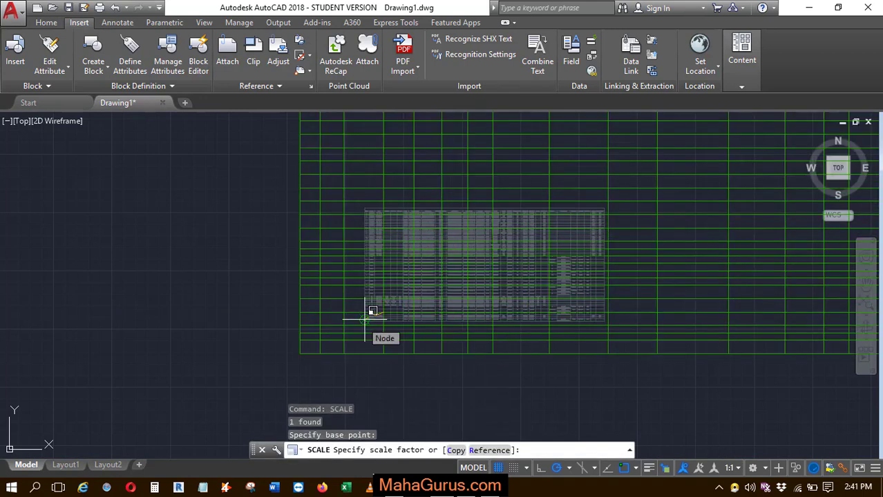
text(2)
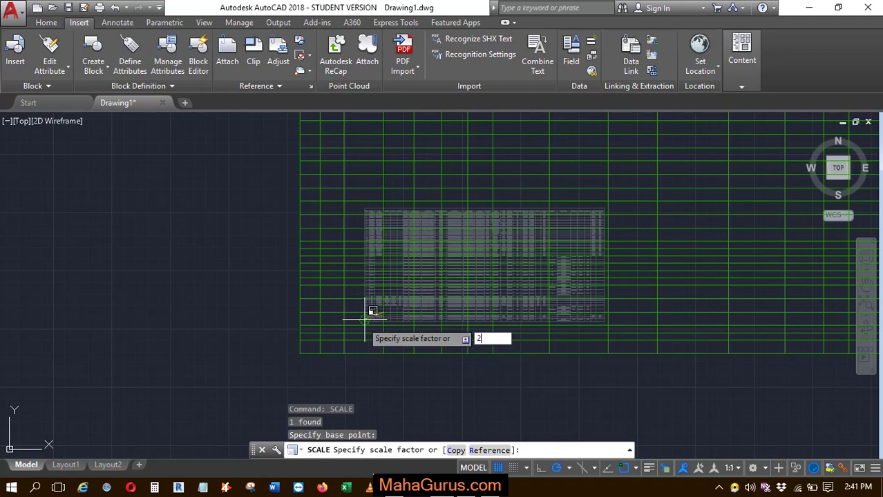
key(Return)
scroll(483, 290, up, 5)
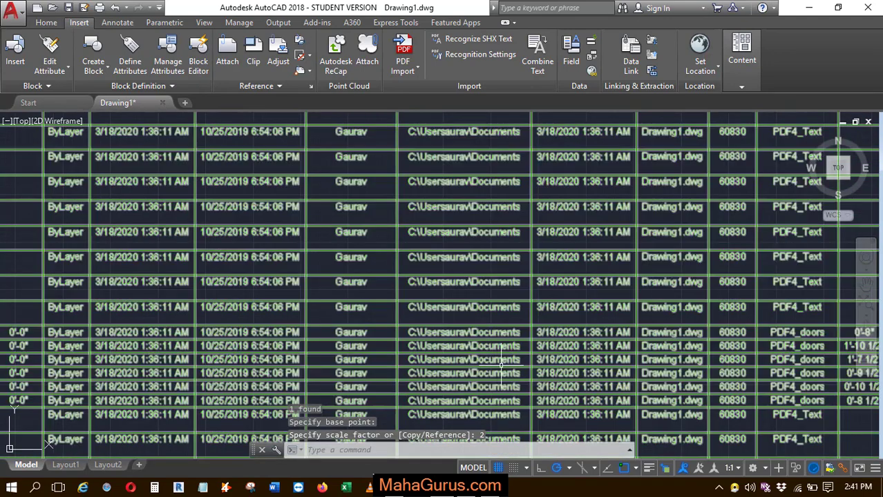